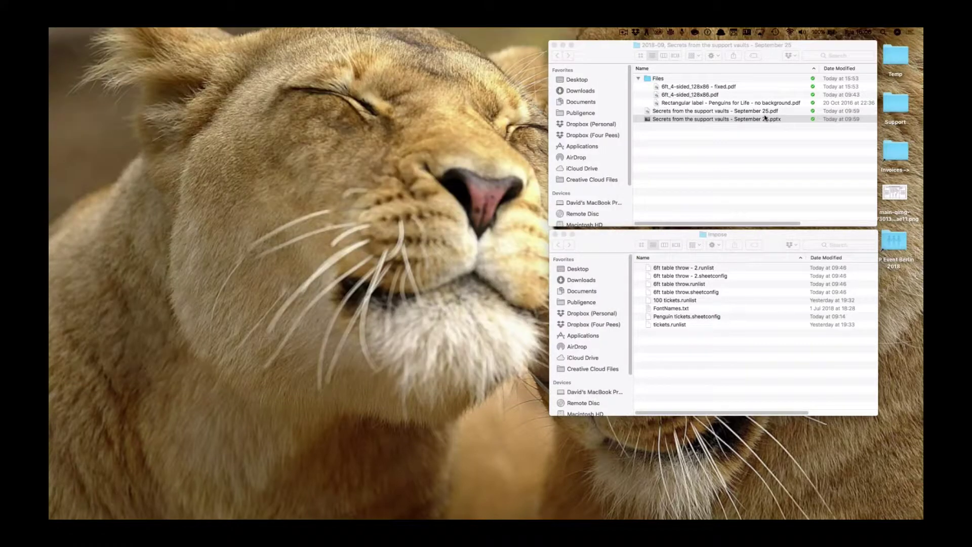
# Launch pdfToolbox and open the Impose tool from the Switchboard's Arrange functions
pyautogui.click(78, 332)
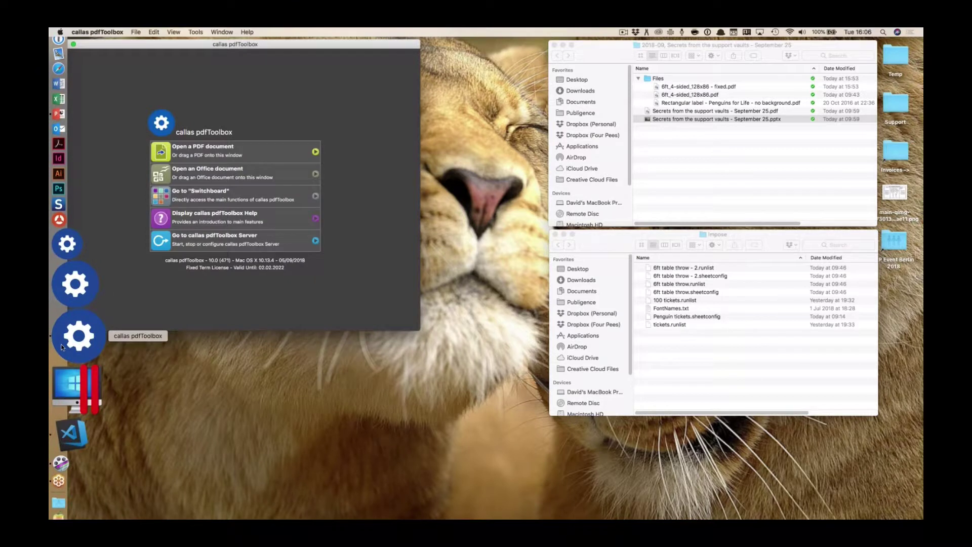
pyautogui.click(196, 31)
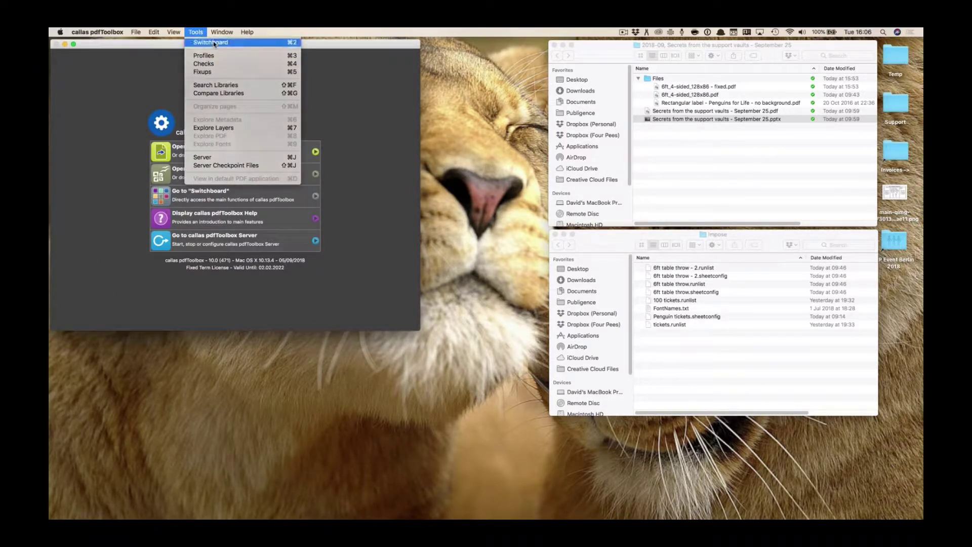
pyautogui.click(210, 42)
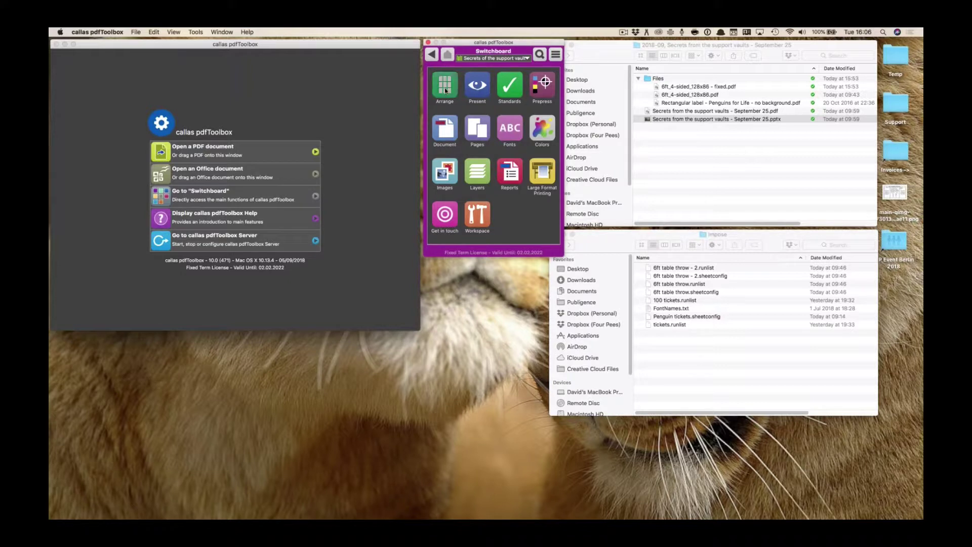
pyautogui.click(445, 90)
pyautogui.click(553, 90)
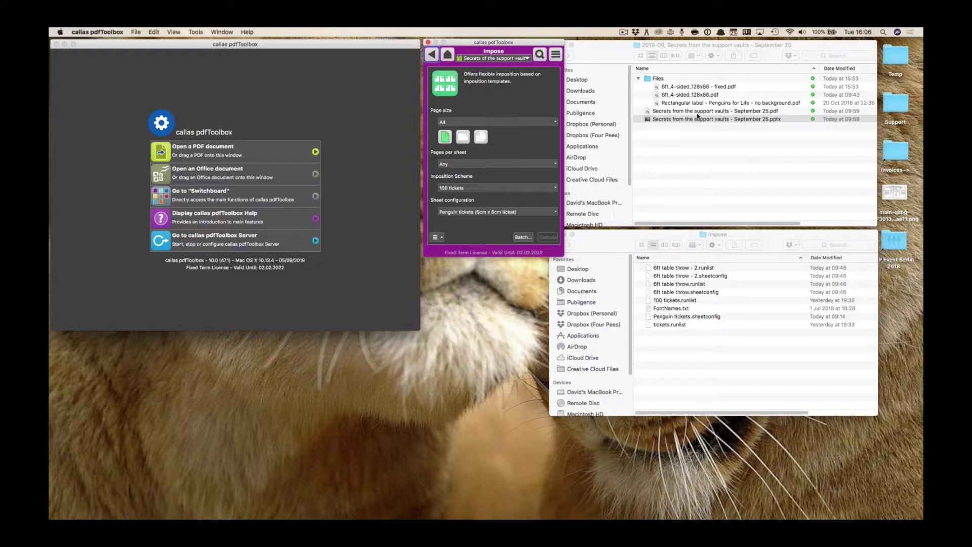
# Load the Rectangular label - Penguins PDF and choose the 100 tickets scheme with Penguin tickets (6cm x 6cm ticket) sheets
pyautogui.moveTo(657, 104); pyautogui.dragTo(390, 126)
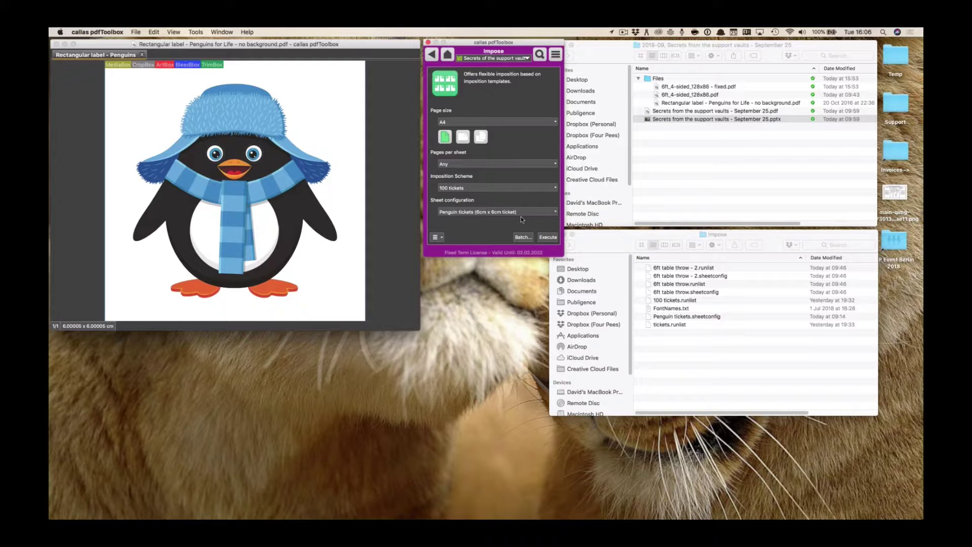
pyautogui.click(470, 187)
pyautogui.click(475, 178)
pyautogui.click(475, 211)
pyautogui.click(480, 203)
# Execute the imposition on the penguin PDF
pyautogui.click(551, 239)
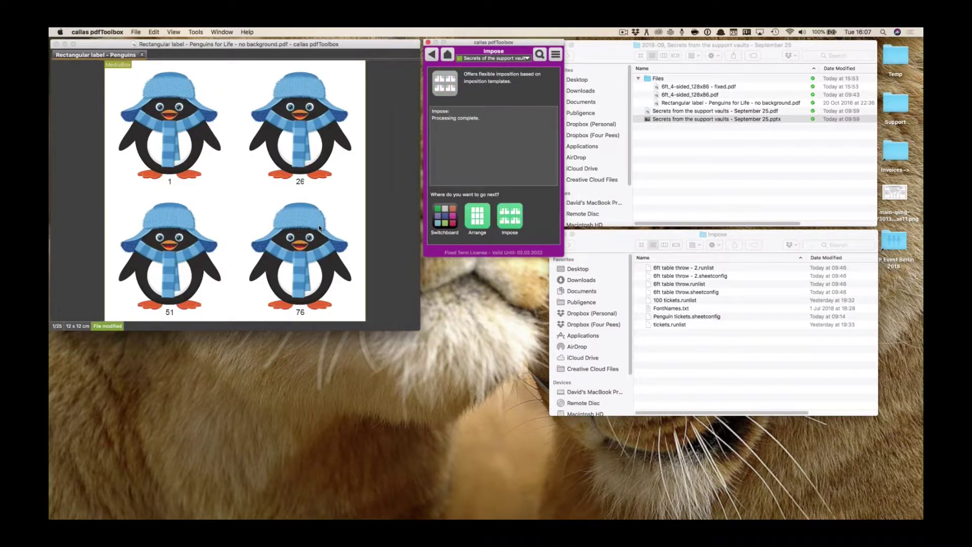
pyautogui.scroll(-1, 319, 228)
pyautogui.scroll(-1, 320, 228)
pyautogui.scroll(-1, 319, 228)
pyautogui.scroll(4, 319, 228)
# Scroll through the 25 imposed pages of numbered tickets and back toward page 1
pyautogui.scroll(-1, 306, 302)
pyautogui.scroll(-1, 305, 302)
pyautogui.scroll(-1, 306, 303)
pyautogui.scroll(-2, 306, 303)
pyautogui.scroll(-7, 306, 303)
pyautogui.scroll(-12, 306, 302)
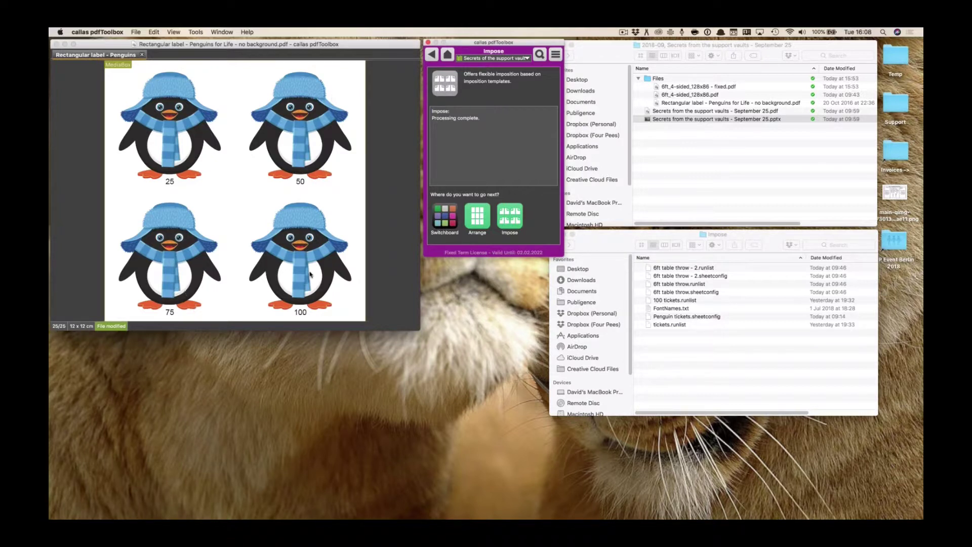
pyautogui.scroll(6, 311, 282)
pyautogui.scroll(11, 313, 284)
pyautogui.scroll(7, 313, 284)
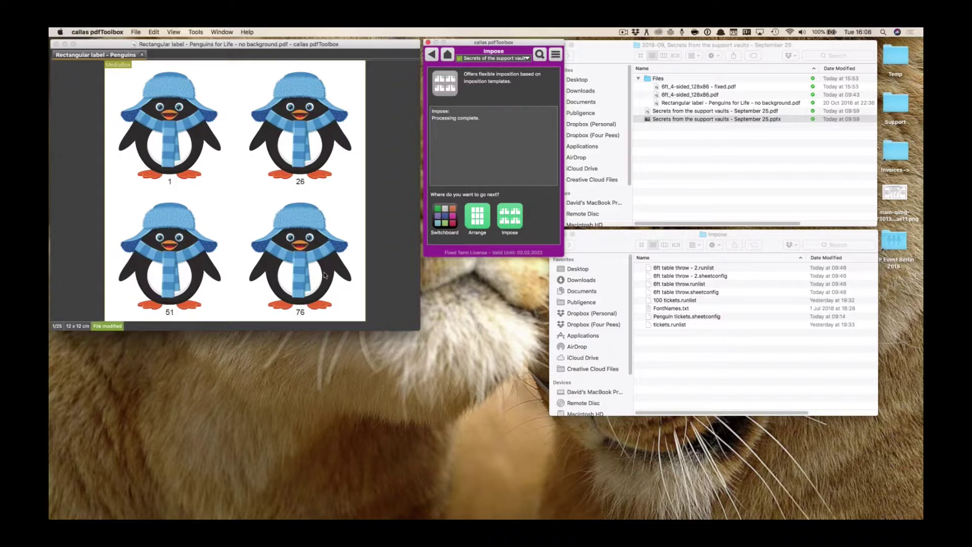
# Rerun the imposition, reveal the config files' folder via Manage imposition configs, then return to pdfToolbox
pyautogui.click(431, 54)
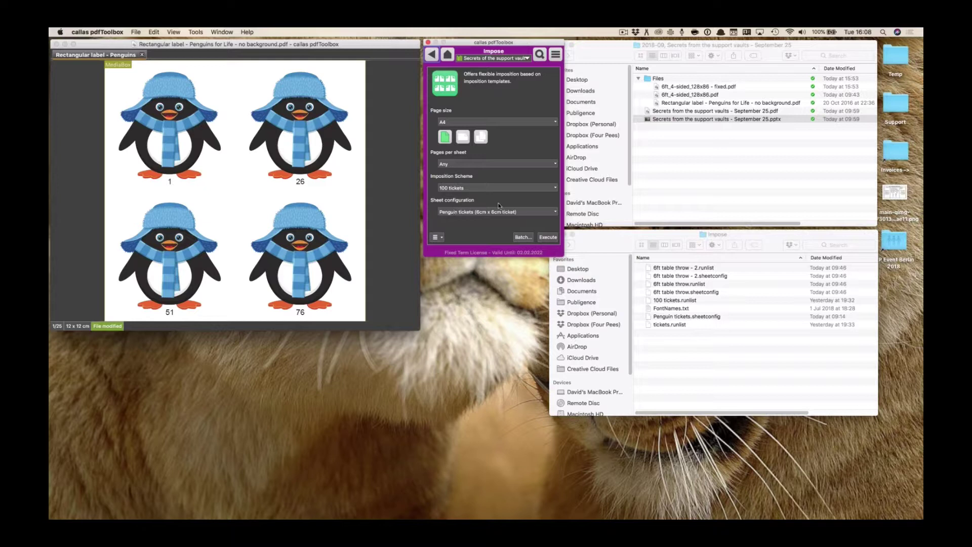
pyautogui.press('Return')
pyautogui.click(442, 240)
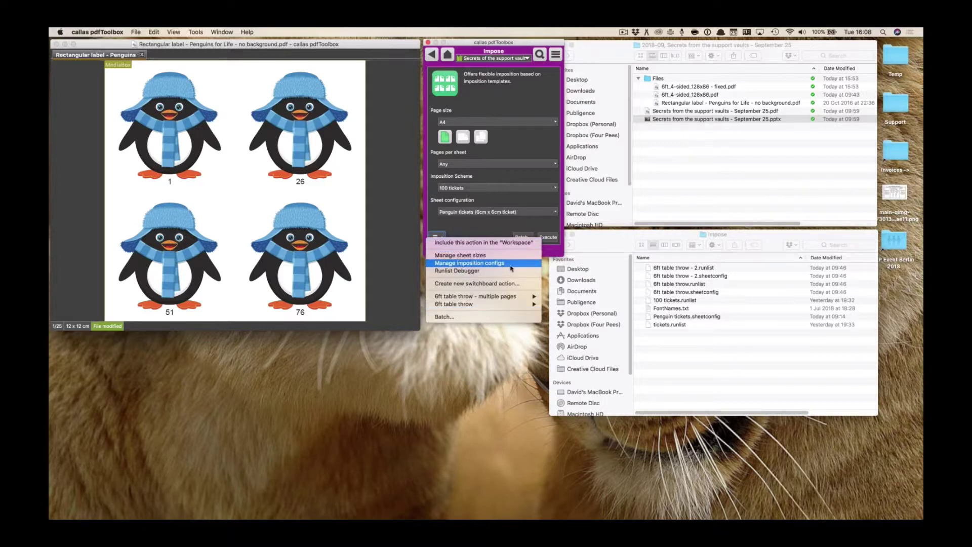
pyautogui.click(760, 386)
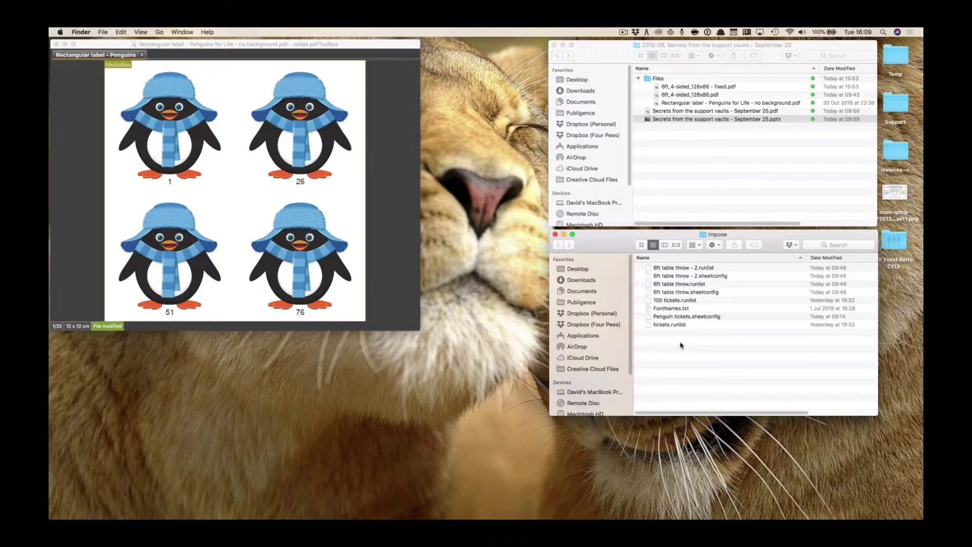
pyautogui.click(346, 217)
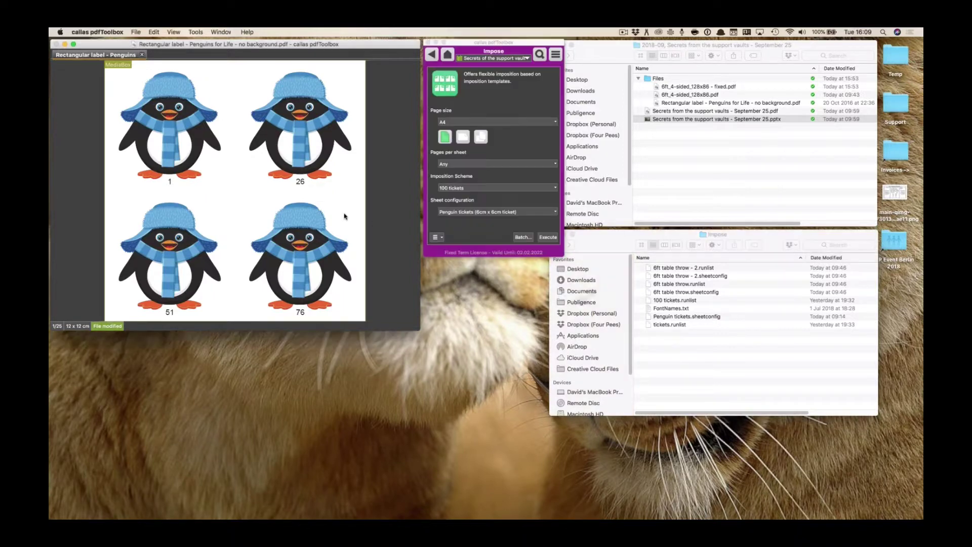
pyautogui.press('super+Tab')
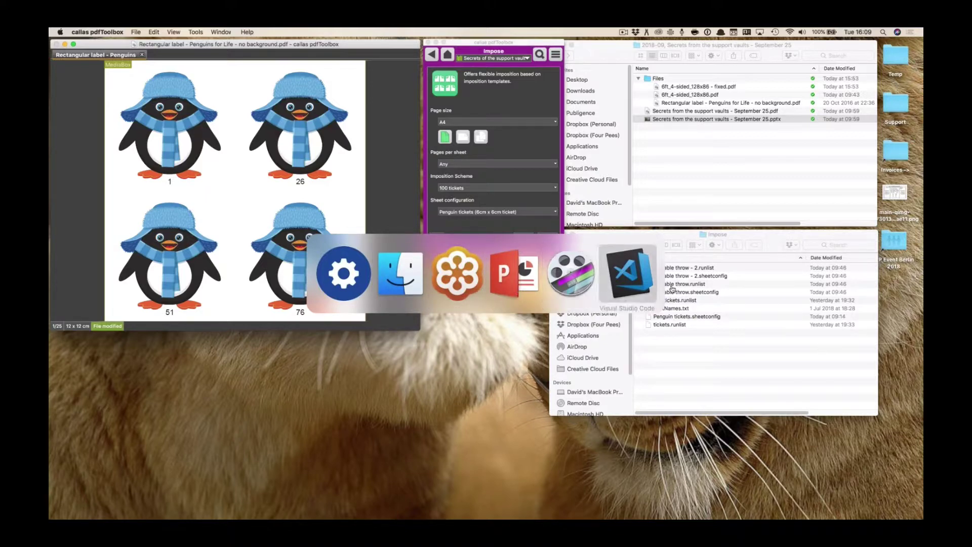
# In VS Code, view Penguin tickets.sheetconfig and then 100 tickets.runlist from the Impose folder
pyautogui.click(641, 283)
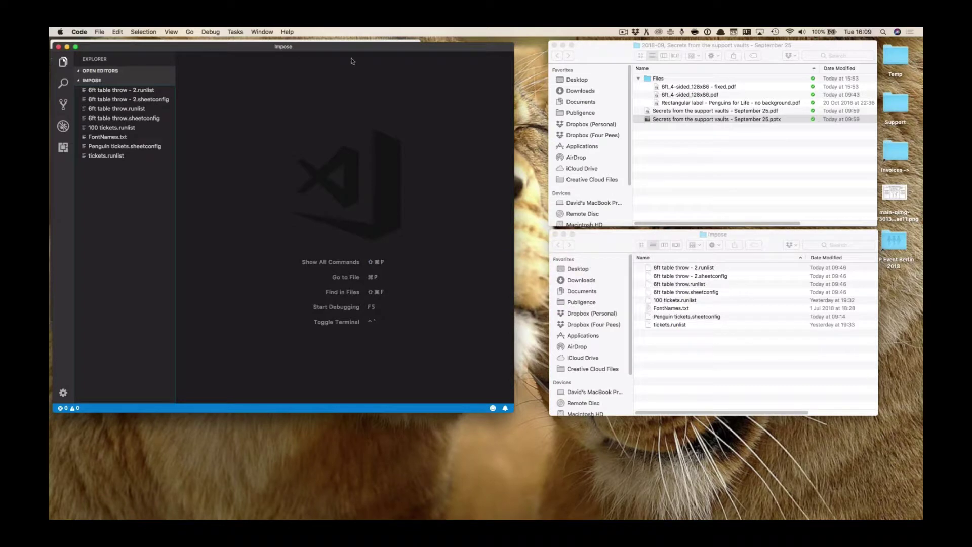
pyautogui.moveTo(316, 50); pyautogui.dragTo(547, 63)
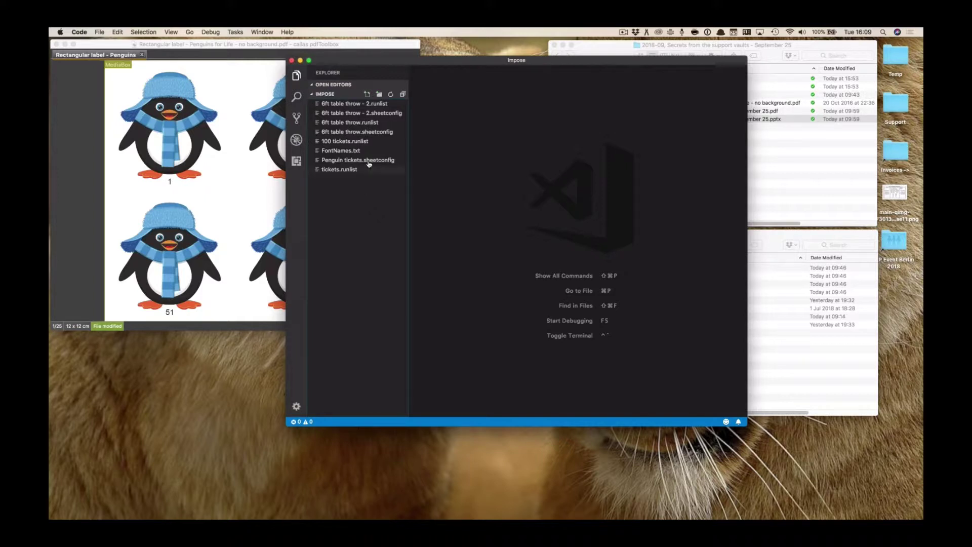
pyautogui.click(361, 159)
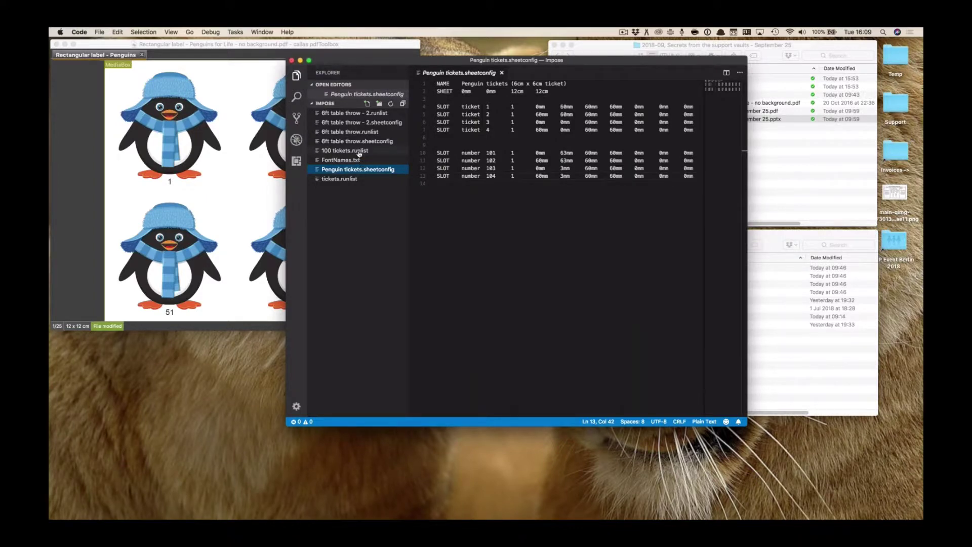
pyautogui.click(359, 151)
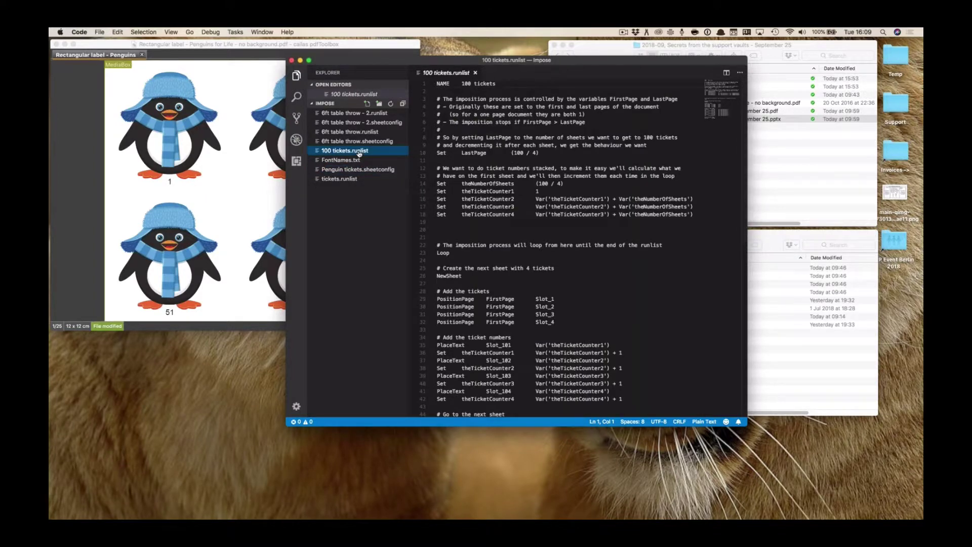